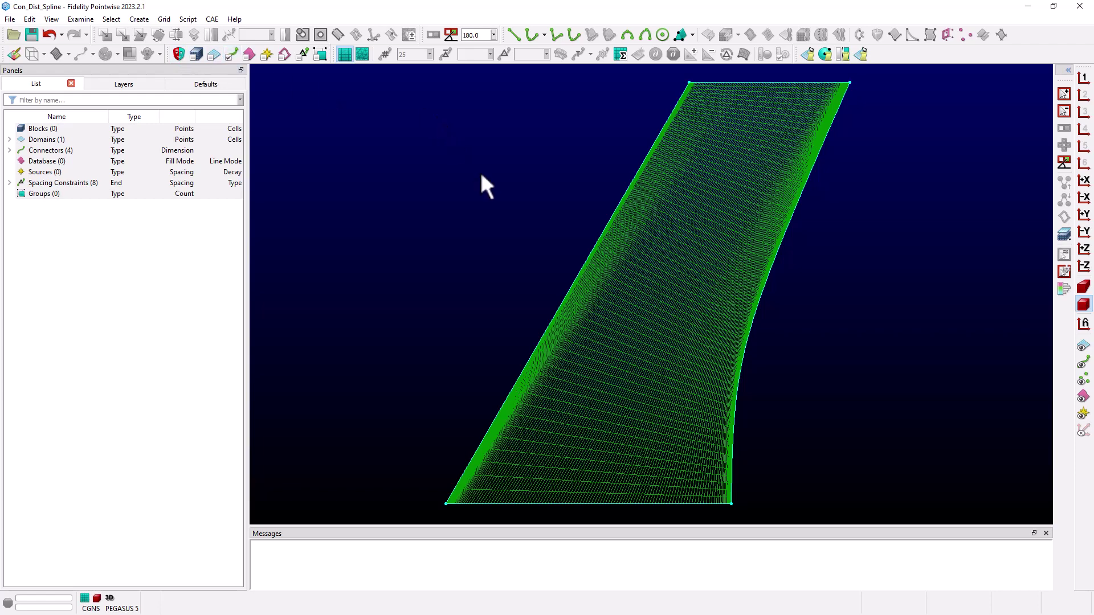
Step: Review the leading-edge connector's end spacings and distribution function in Grid > Distribute
click(580, 265)
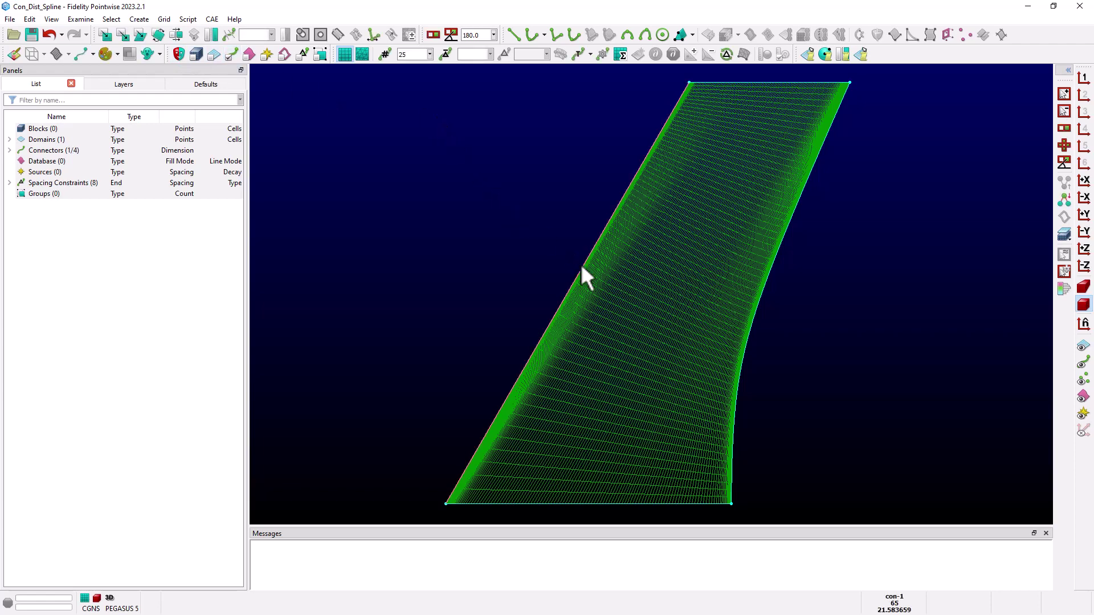
click(165, 19)
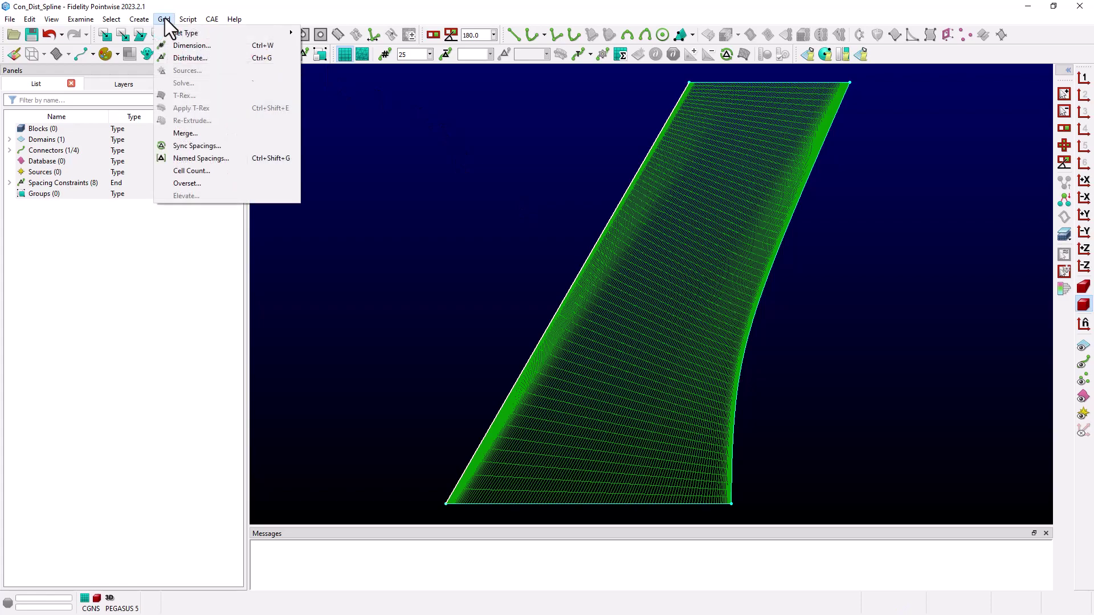
click(185, 57)
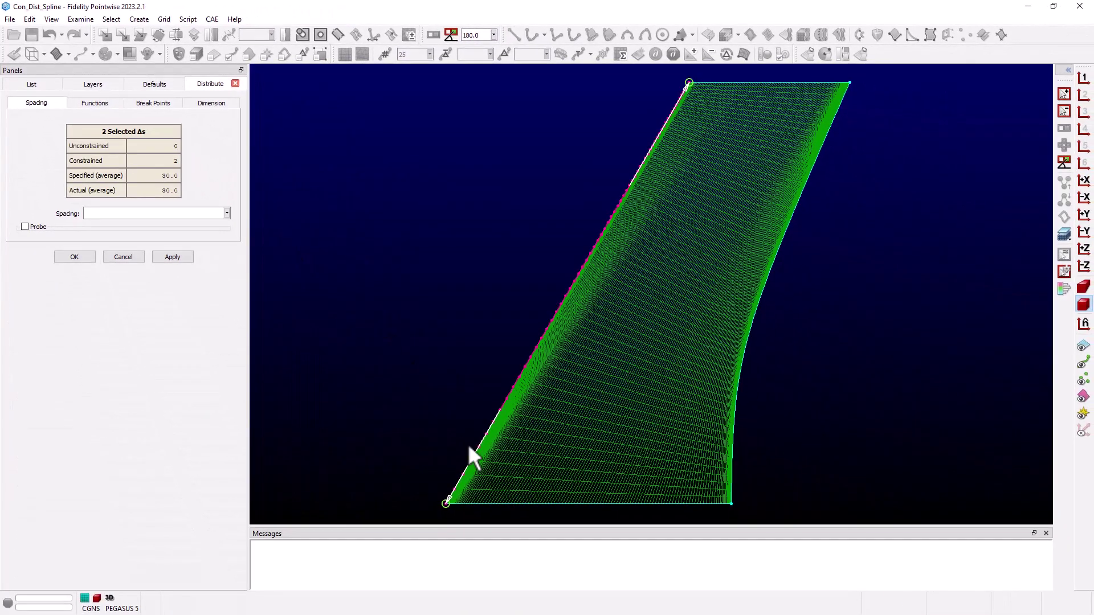
click(470, 451)
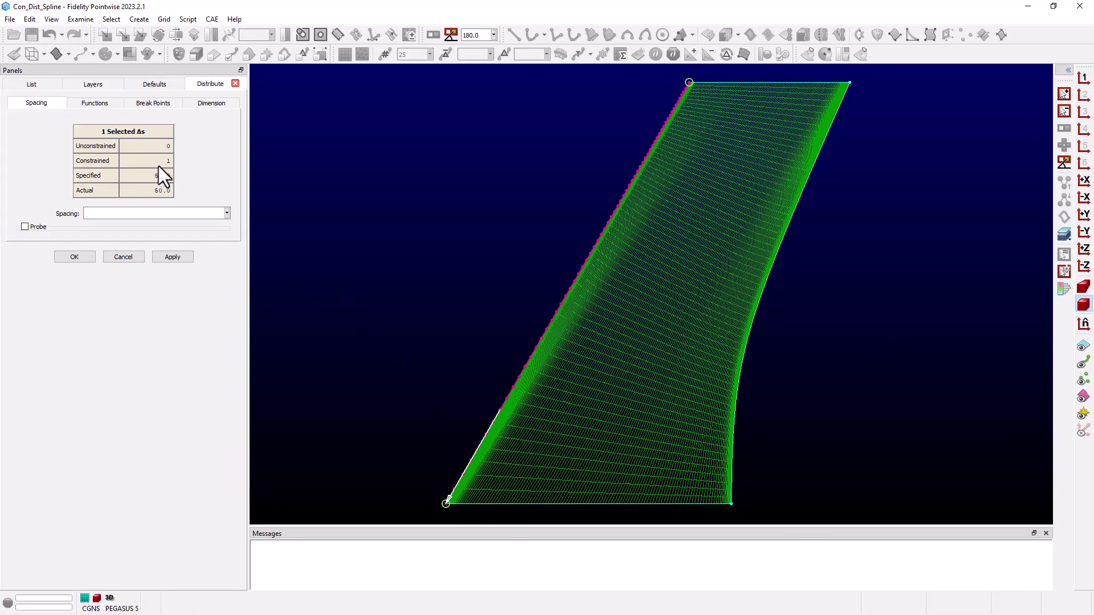
click(679, 93)
click(97, 109)
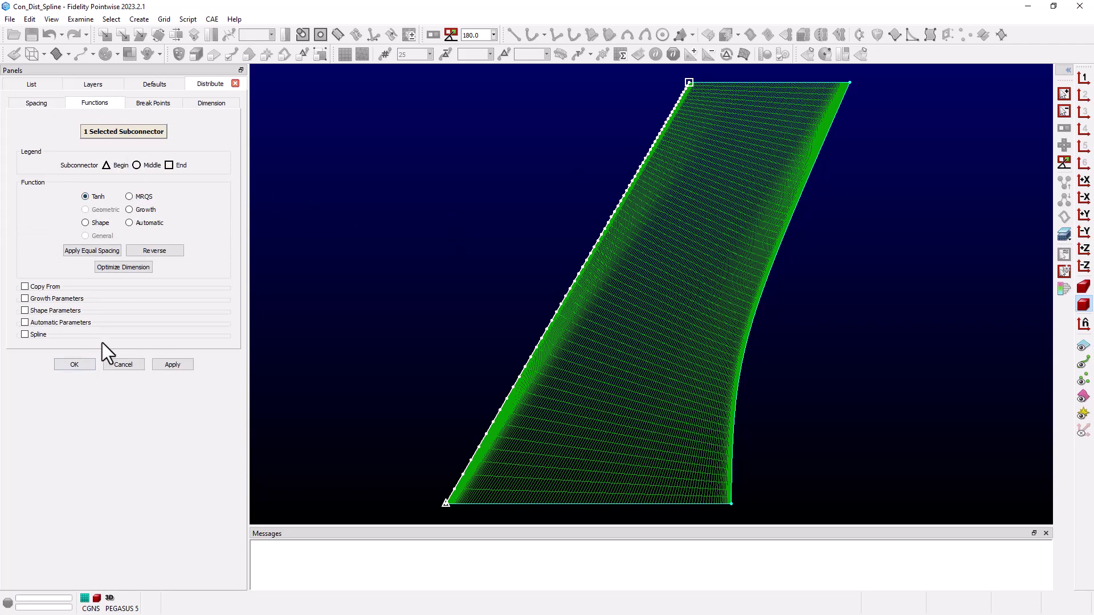
click(80, 365)
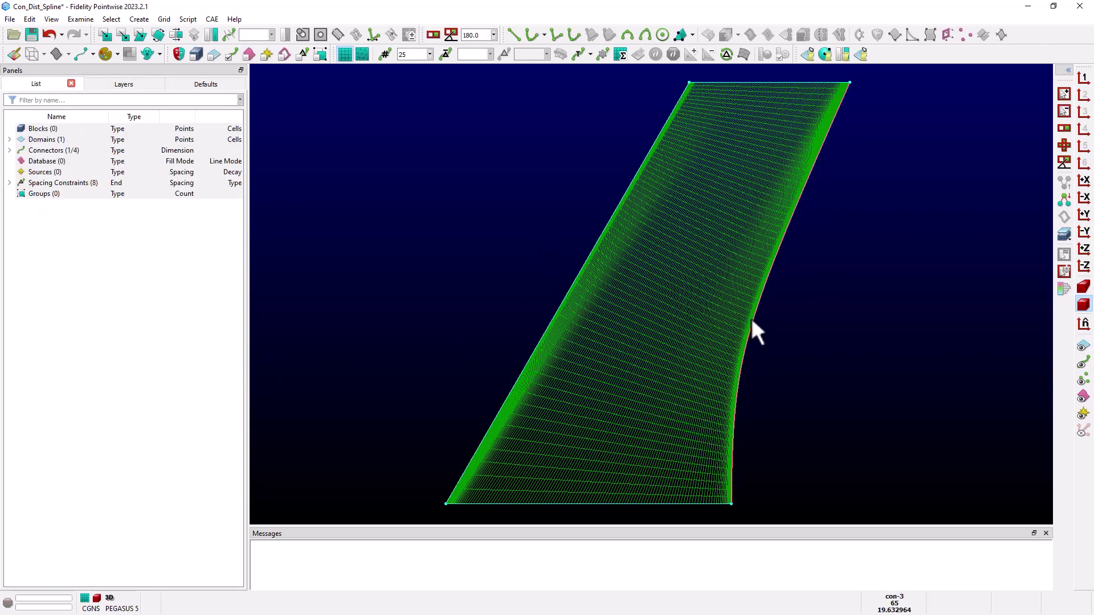
Step: Select the trailing-edge connector in Distribute and check its lower and upper end spacings
click(734, 390)
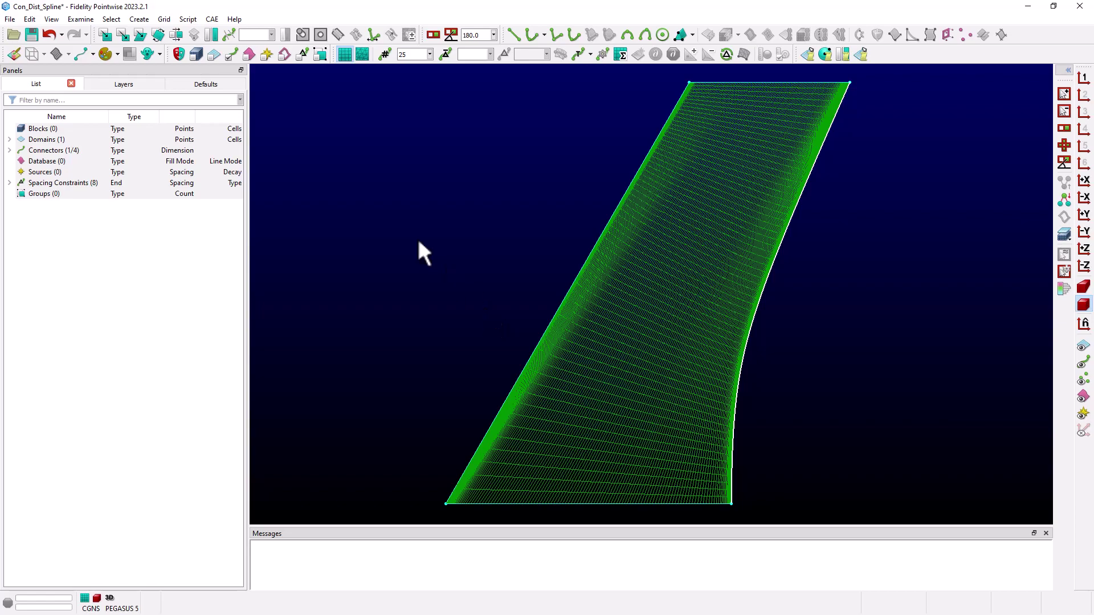
click(164, 19)
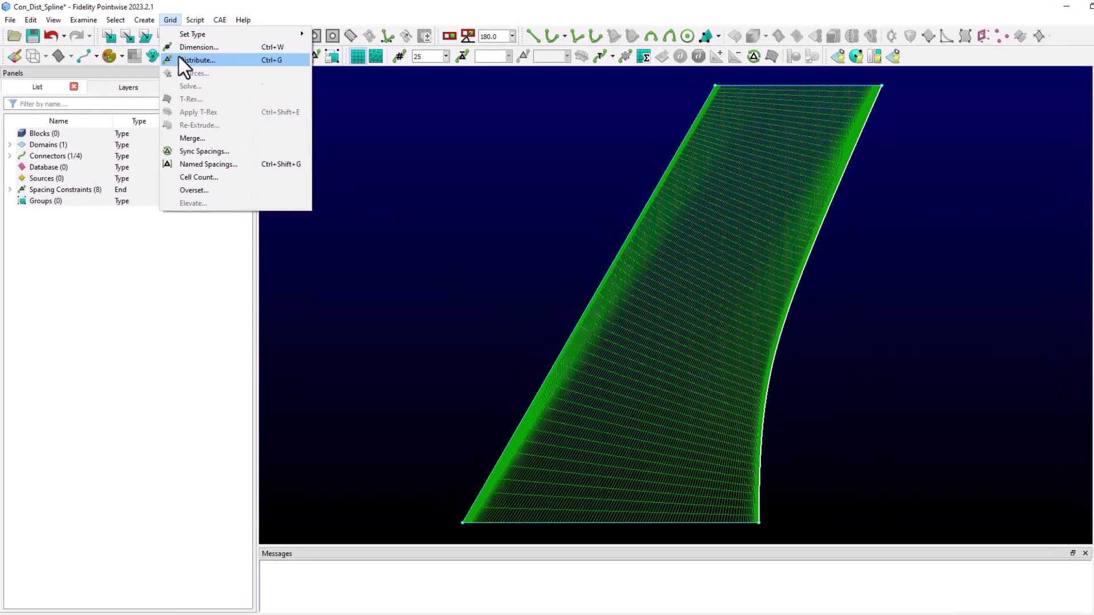
click(188, 60)
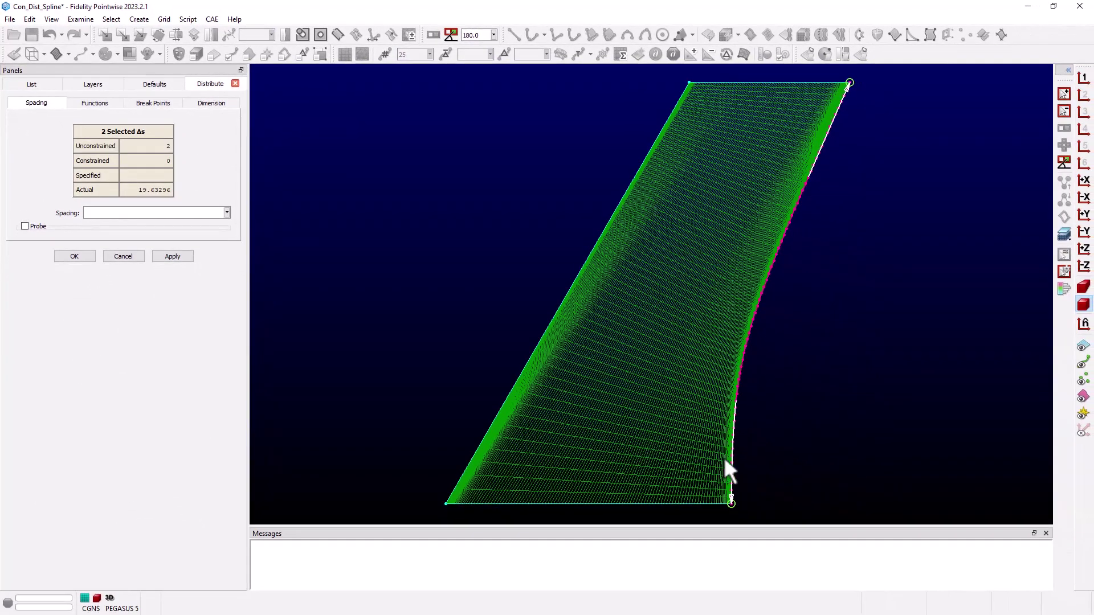
click(832, 526)
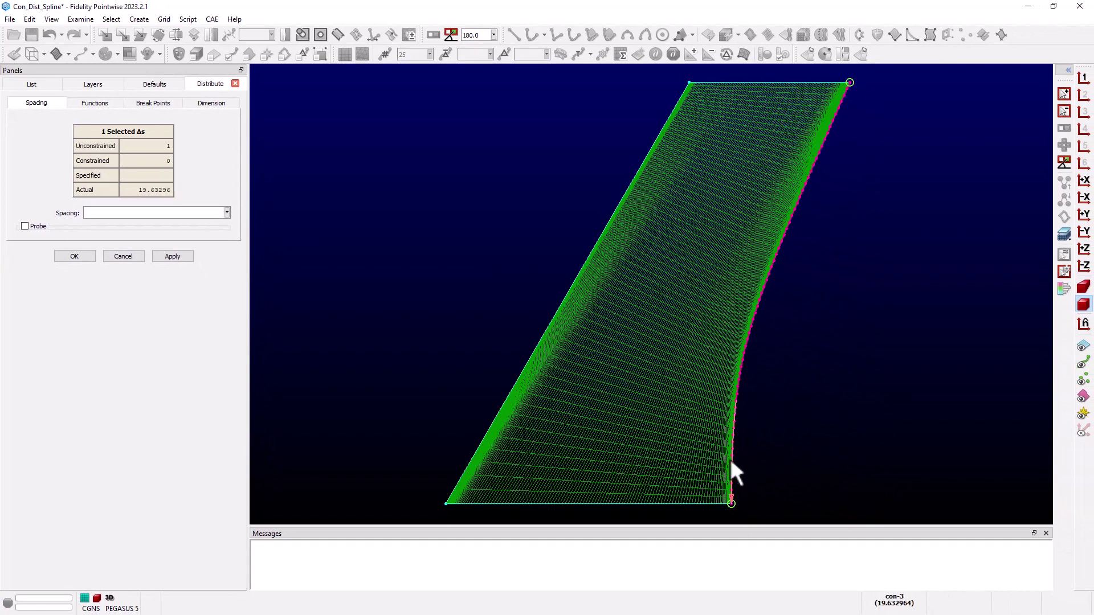
click(731, 461)
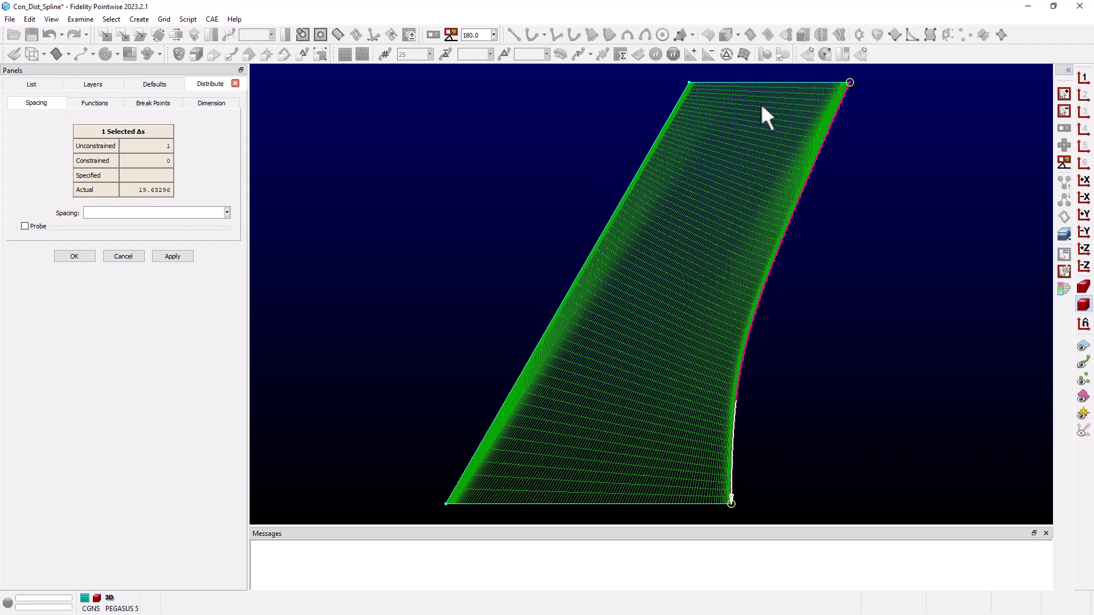
click(844, 87)
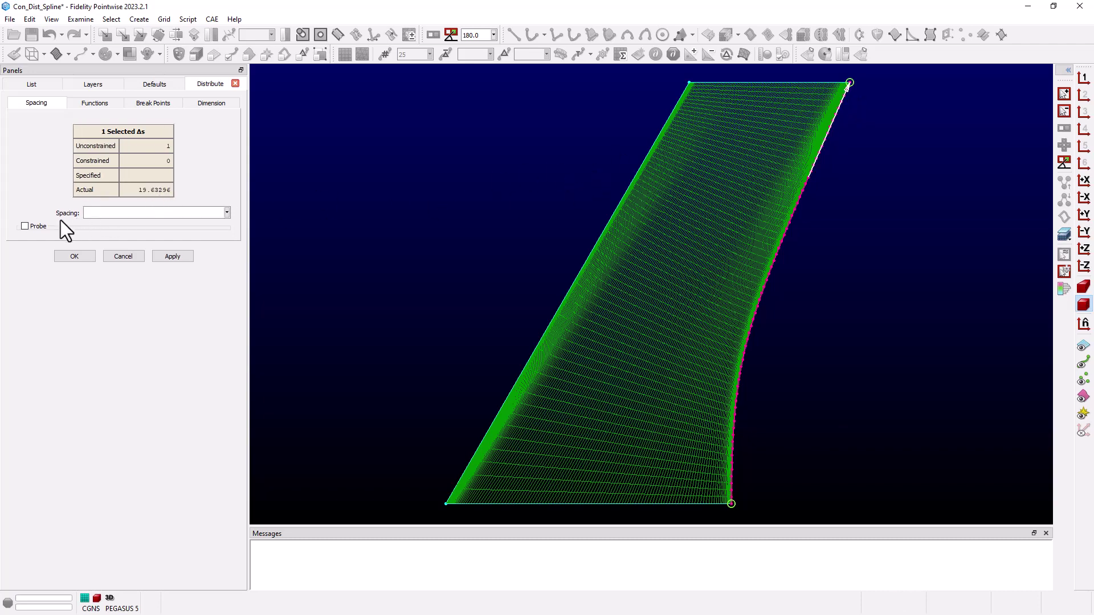
Step: Probe the trailing edge's uniform 19.63 spacing, then view its Tanh distribution function
click(25, 226)
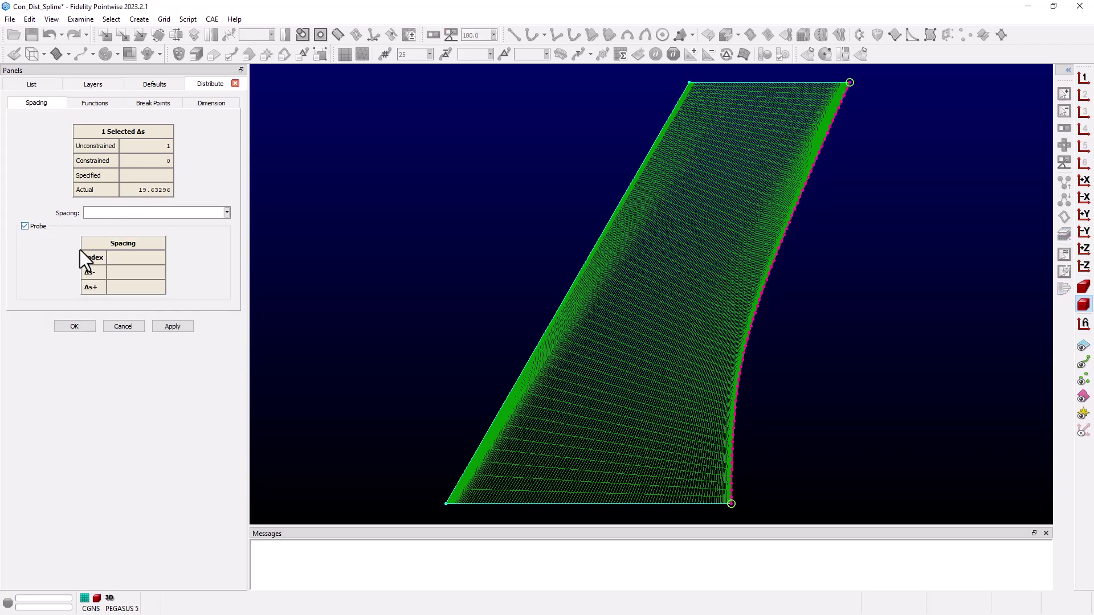
mouse_move(729, 496)
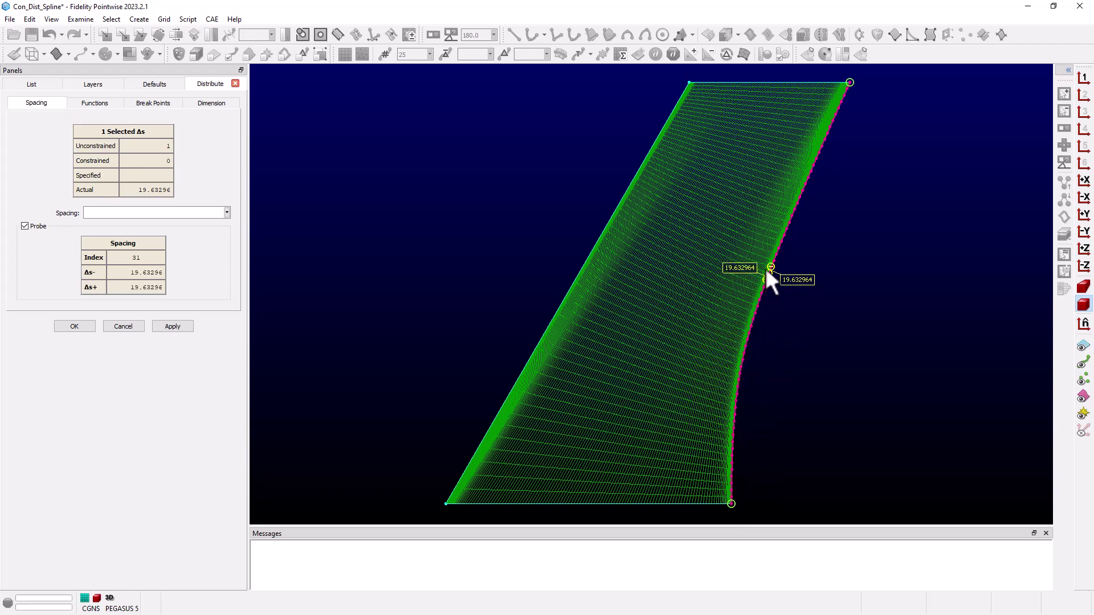
click(25, 226)
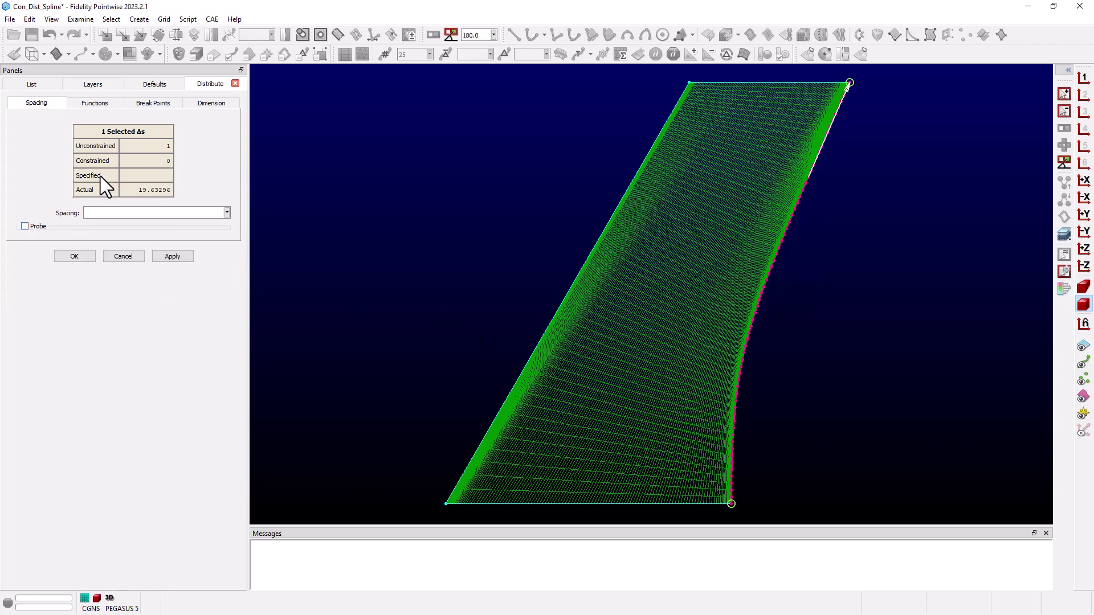
click(95, 103)
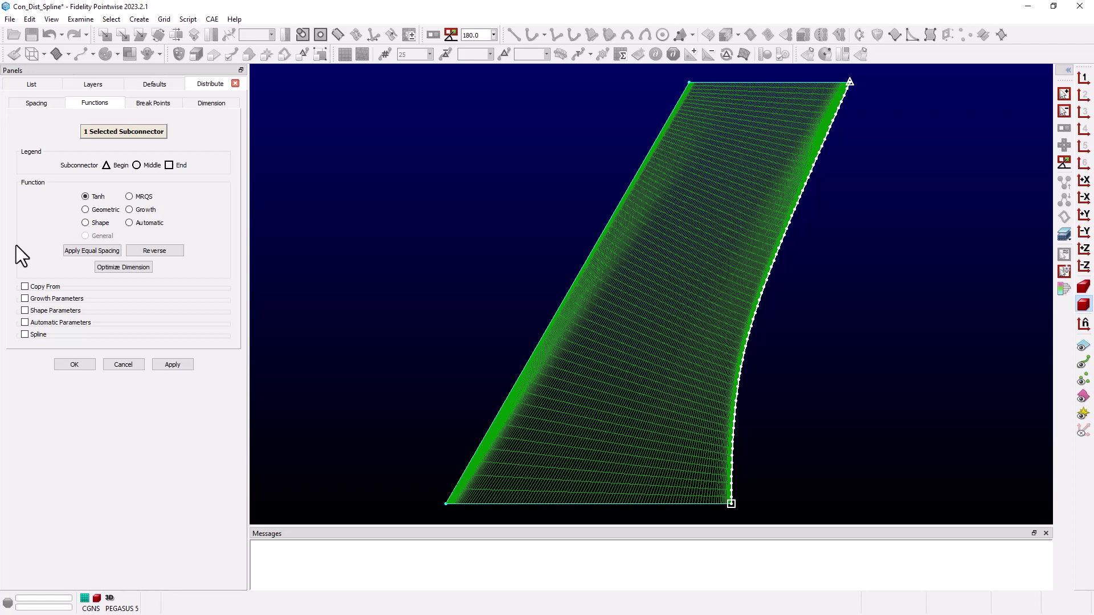
Step: Copy the leading-edge connector's 65-point delta spacing values onto the trailing edge, reversed
click(25, 286)
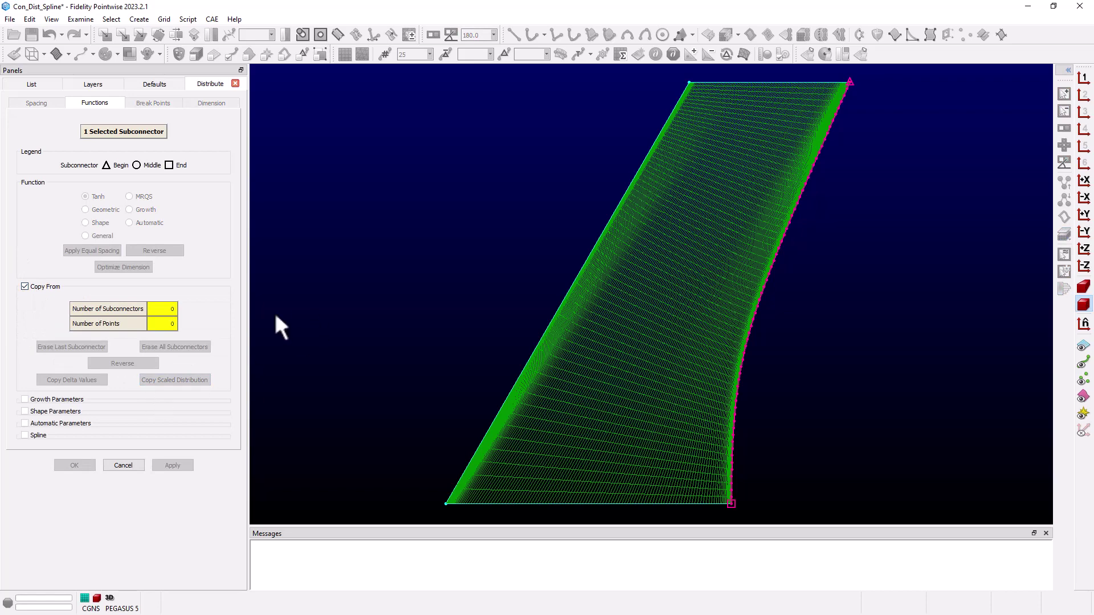
click(542, 329)
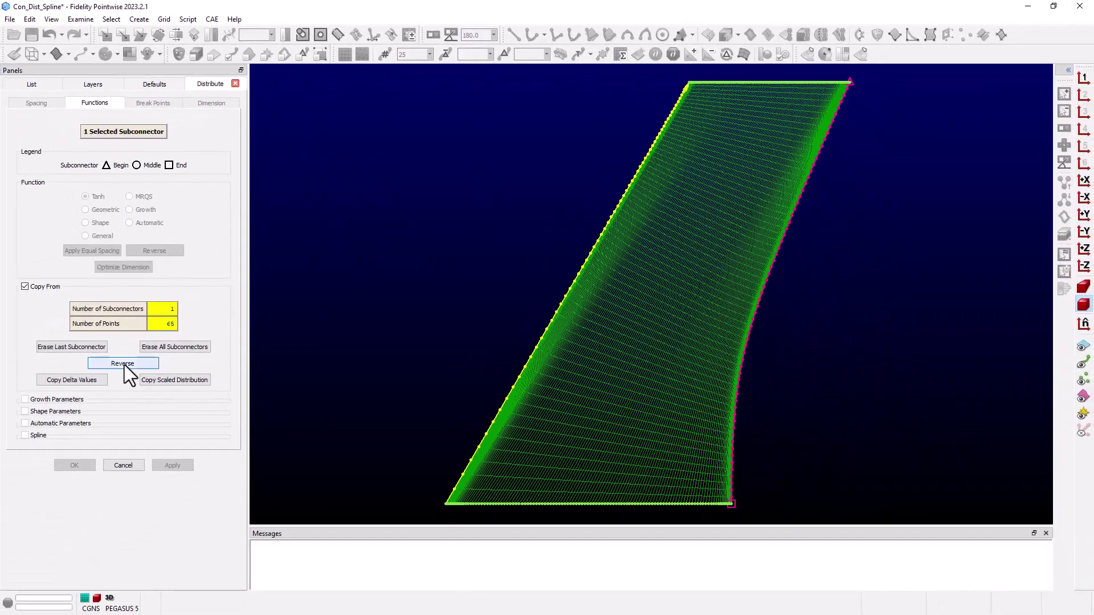
click(125, 363)
click(80, 381)
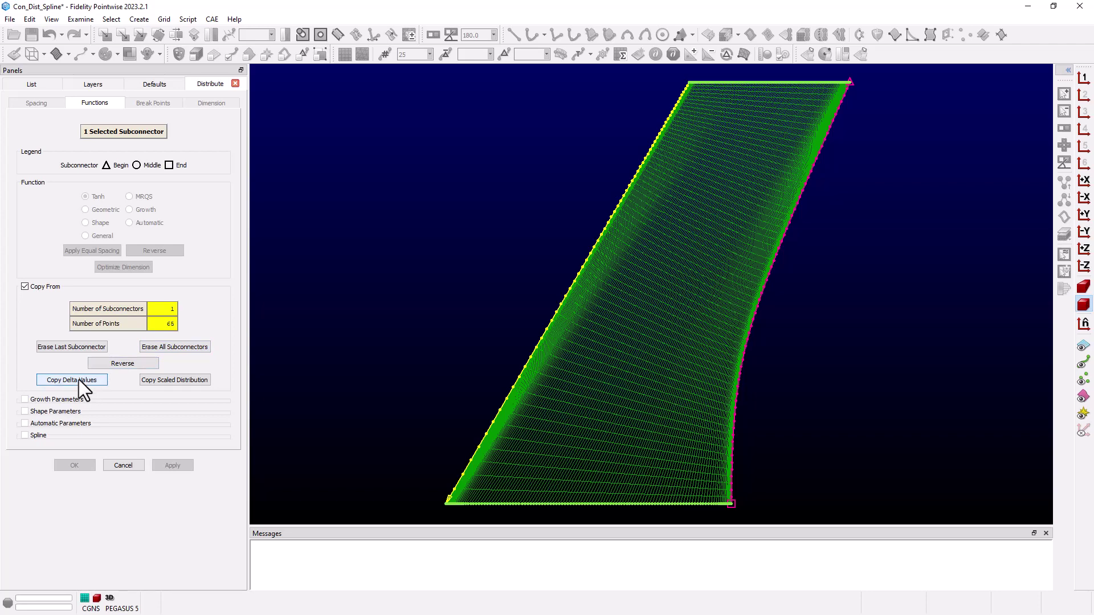
click(79, 380)
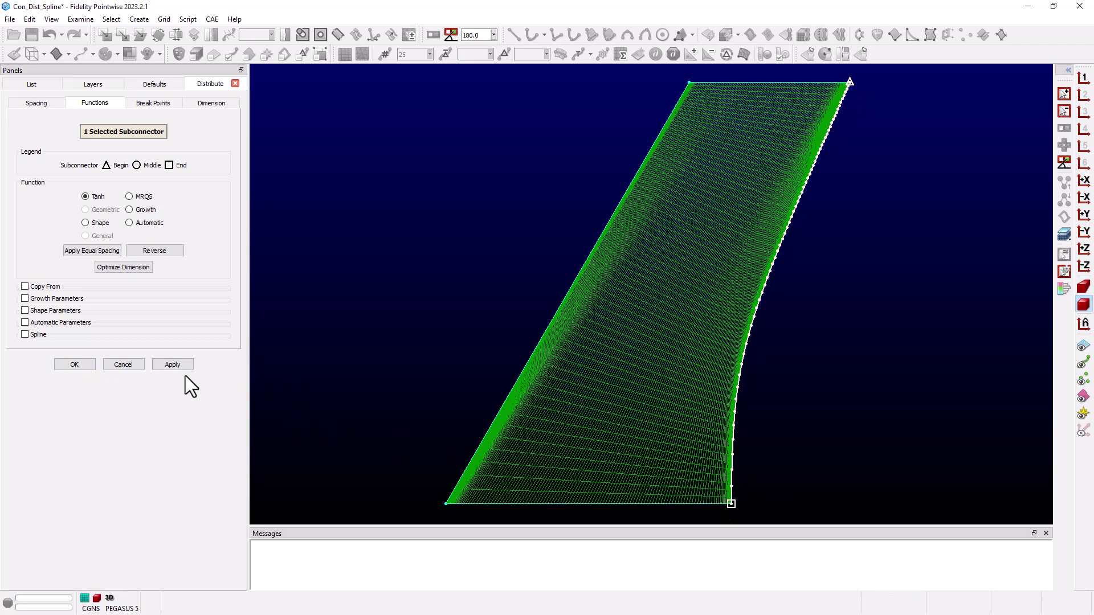
Step: Apply the copied distribution, check the trailing edge's end spacings, and return to its function options
click(173, 364)
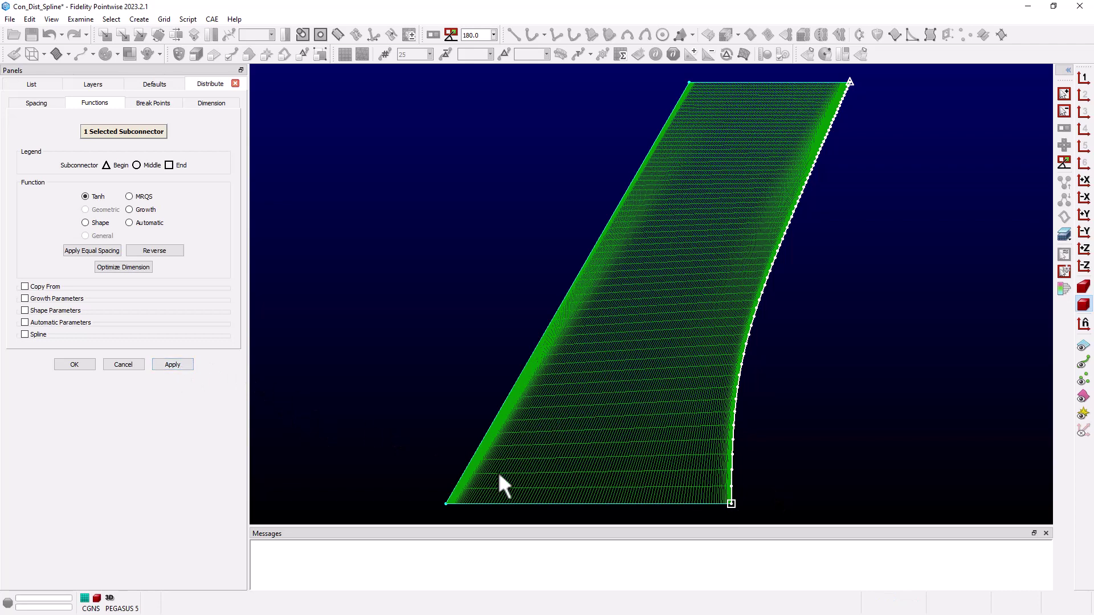
click(36, 104)
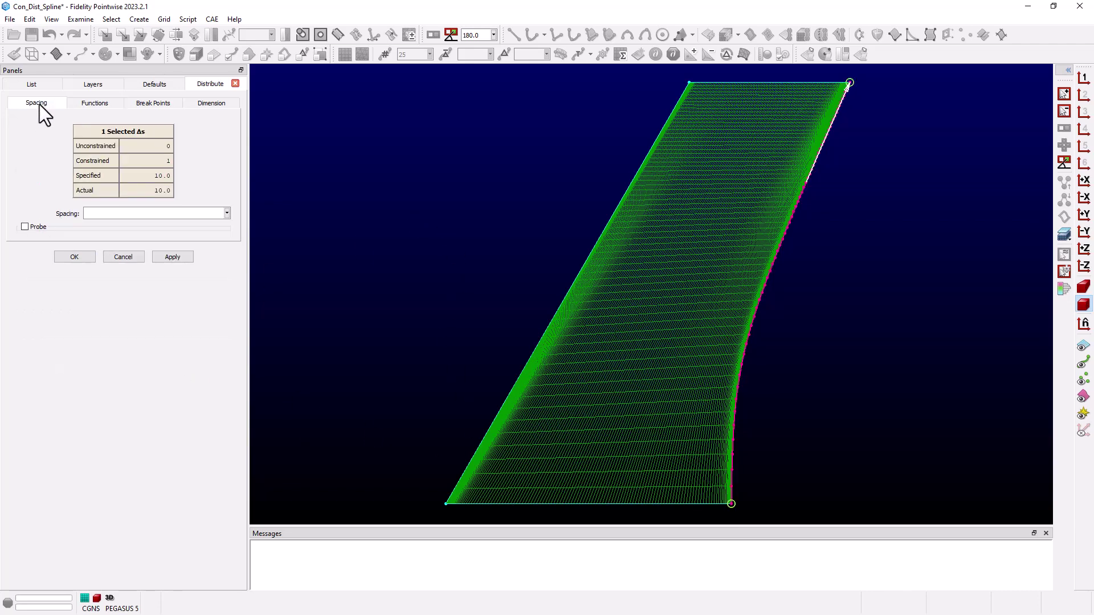
click(730, 493)
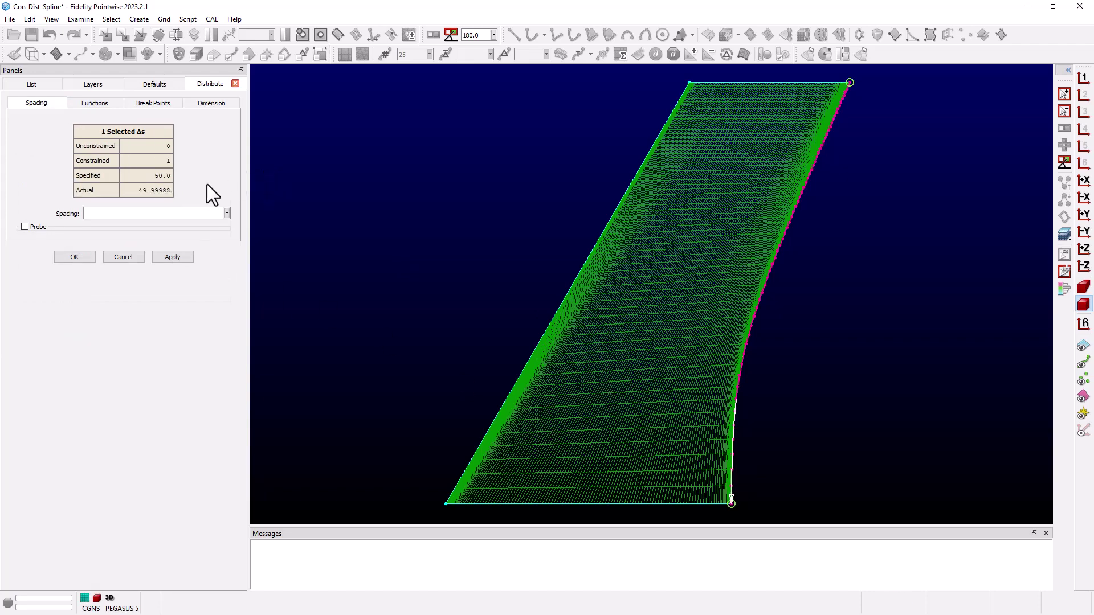
click(845, 84)
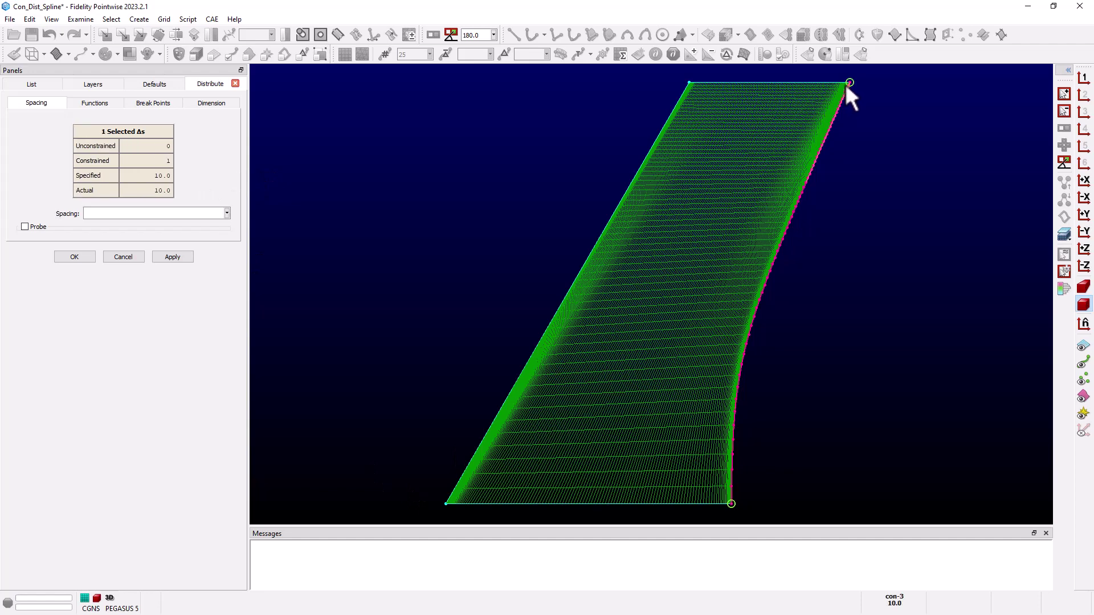
click(845, 82)
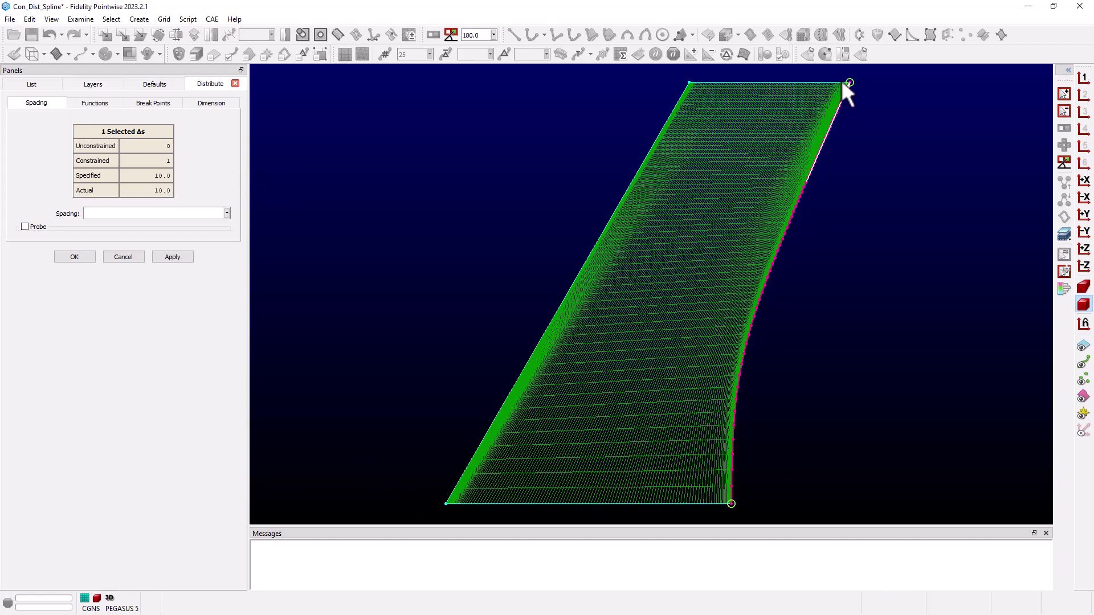
click(97, 101)
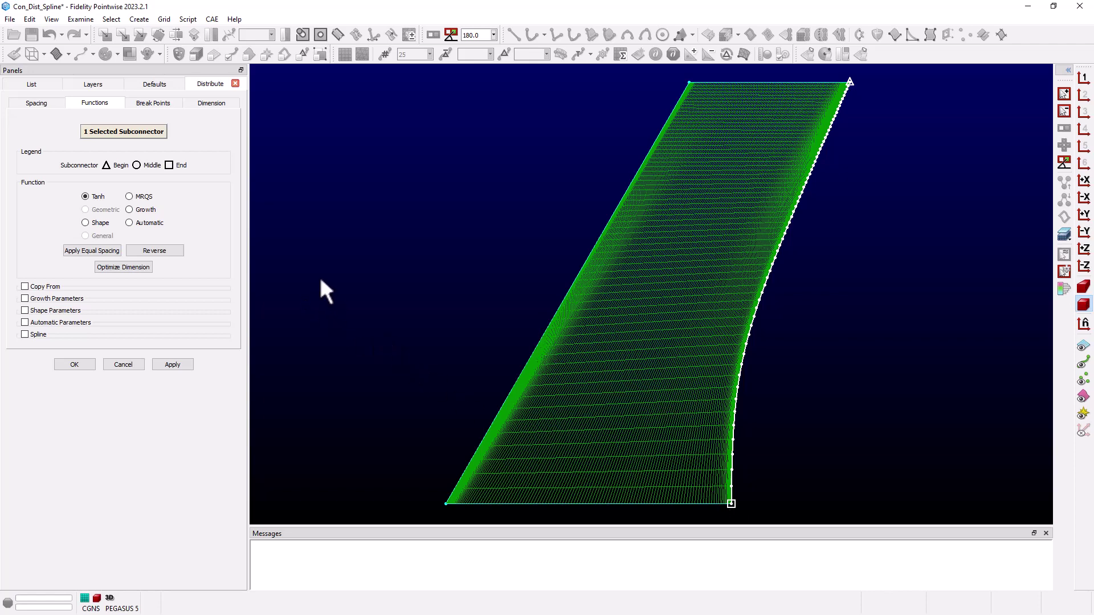
Step: Copy the leading-edge connector's reversed, scaled distribution onto the trailing edge and apply it
click(25, 286)
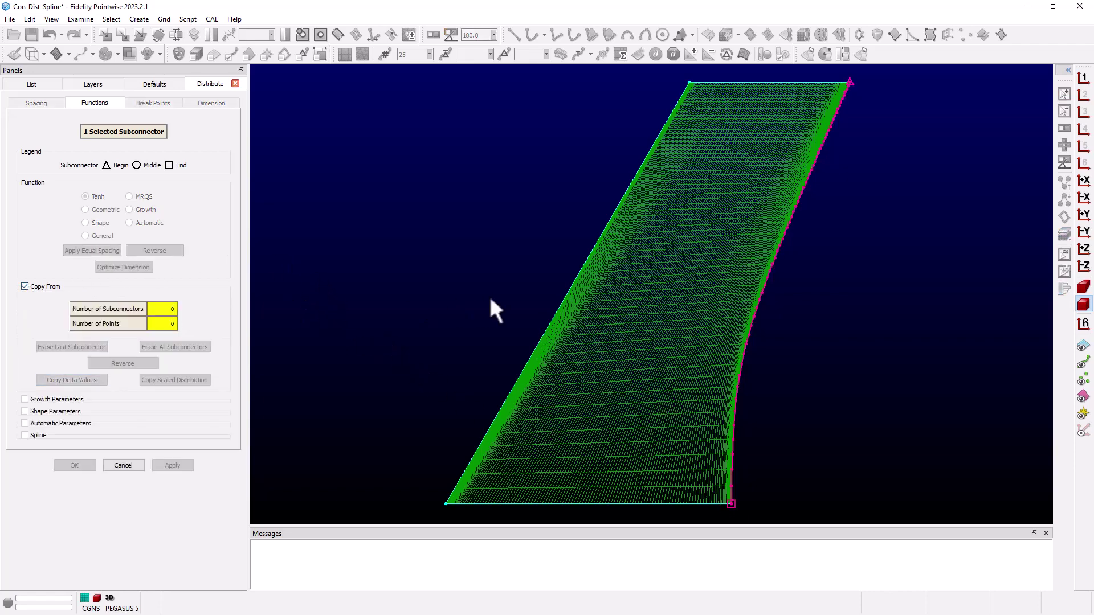
click(549, 317)
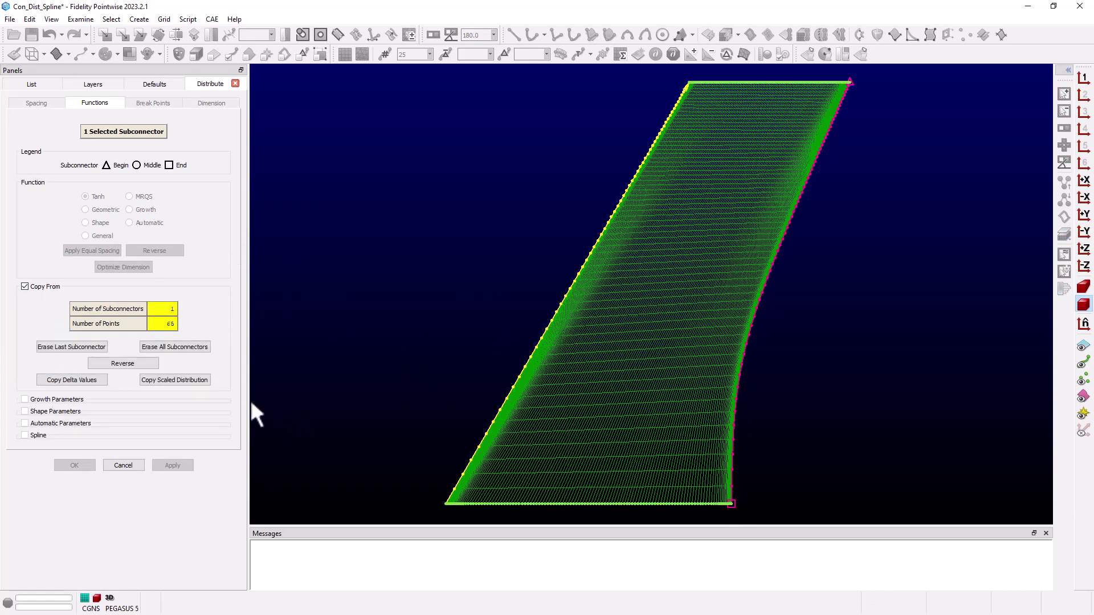
click(184, 381)
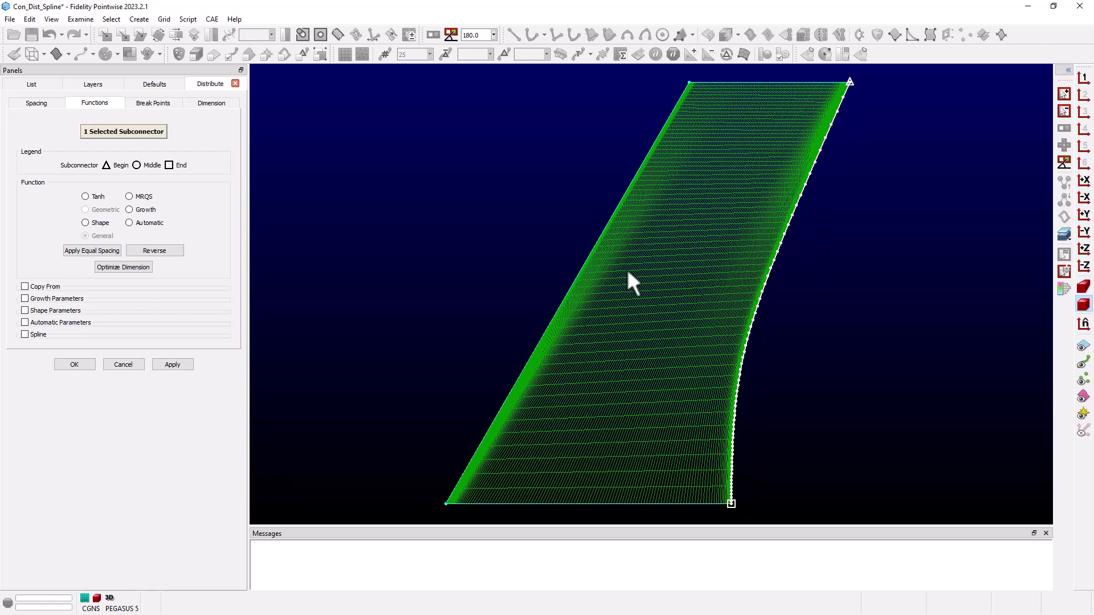
click(25, 287)
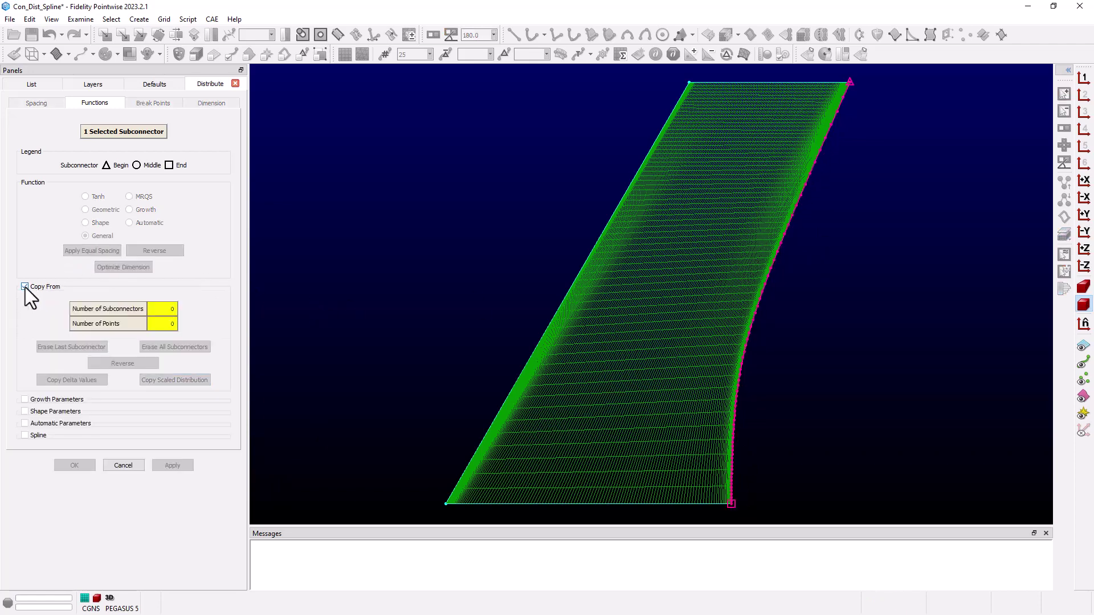
click(518, 370)
click(134, 360)
click(189, 380)
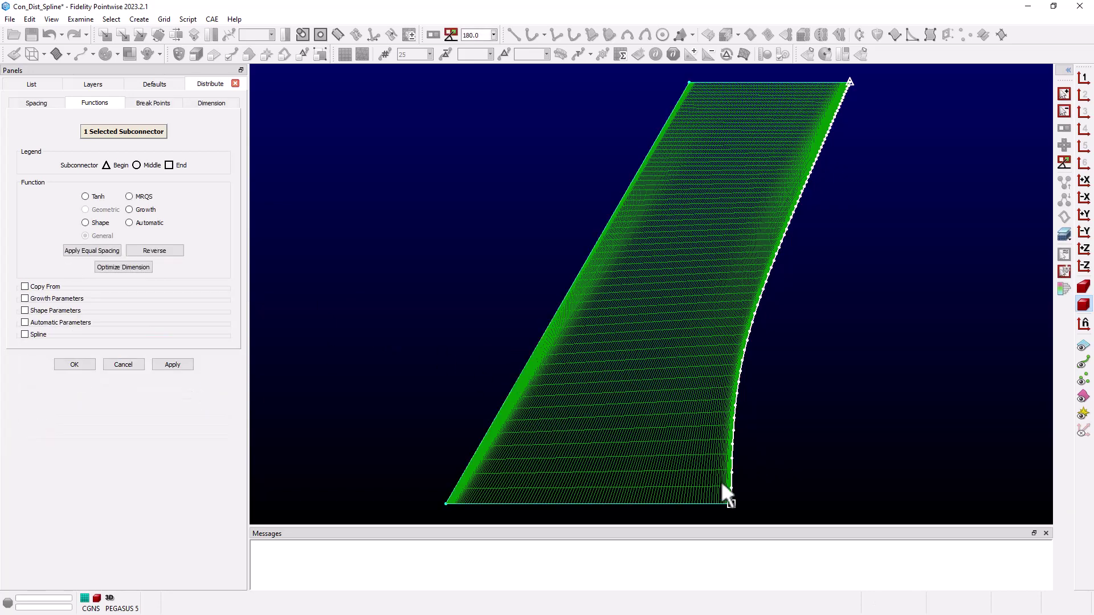
click(186, 364)
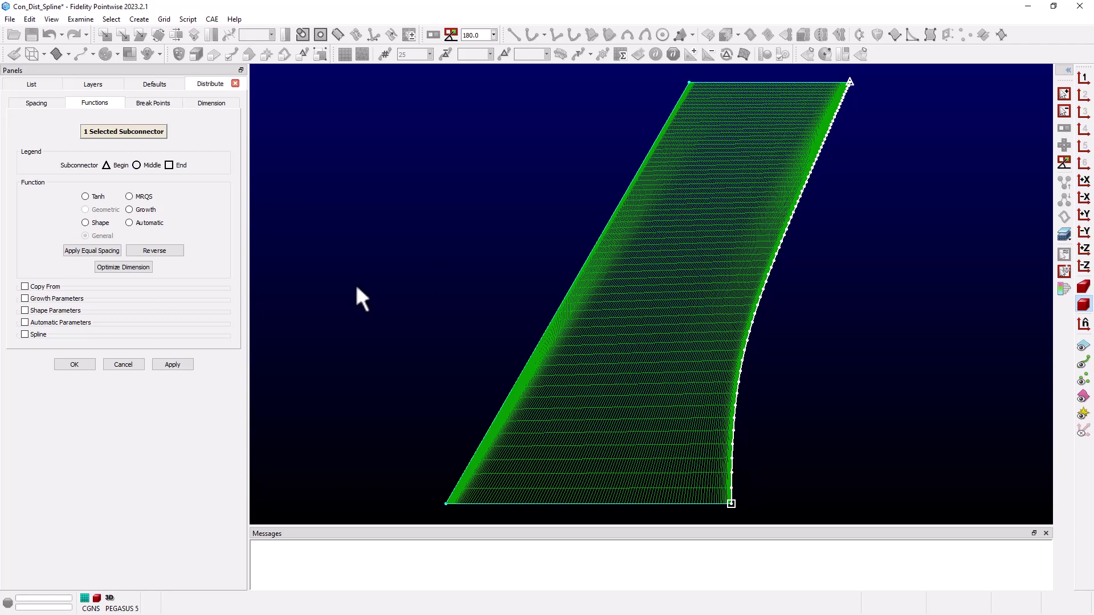
Step: Check the trailing edge's end spacings: 45.48108 at the lower end, 9.096217 at the upper
click(36, 104)
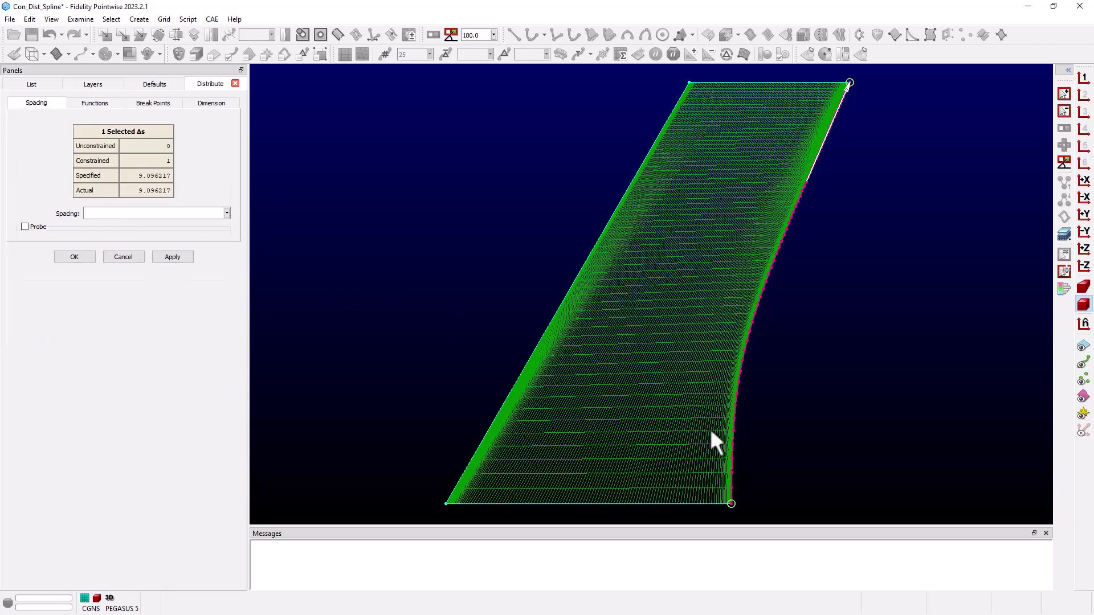
click(731, 488)
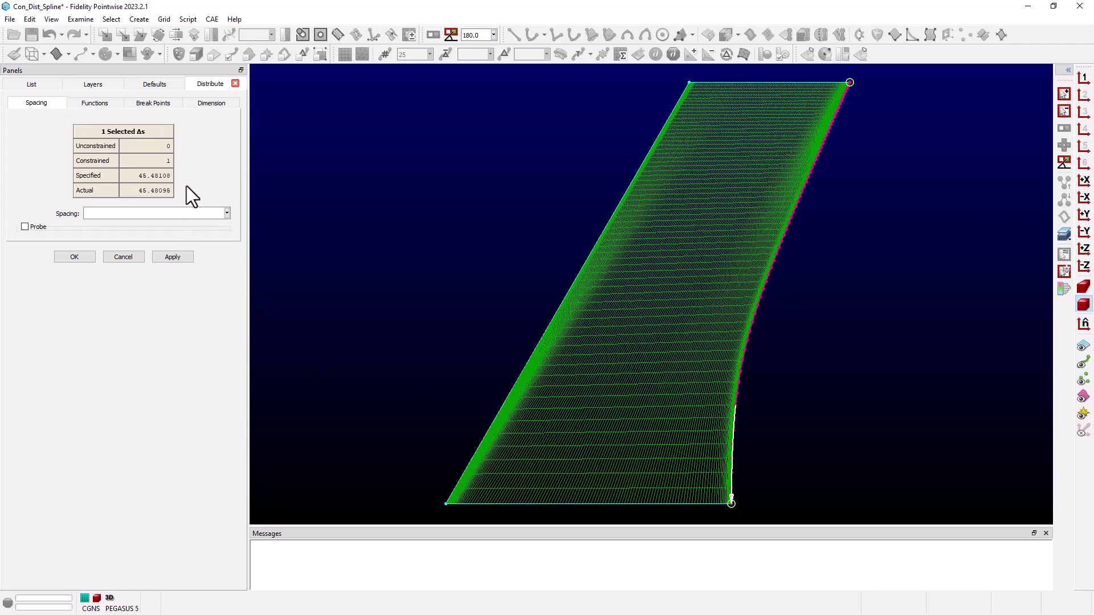
click(843, 92)
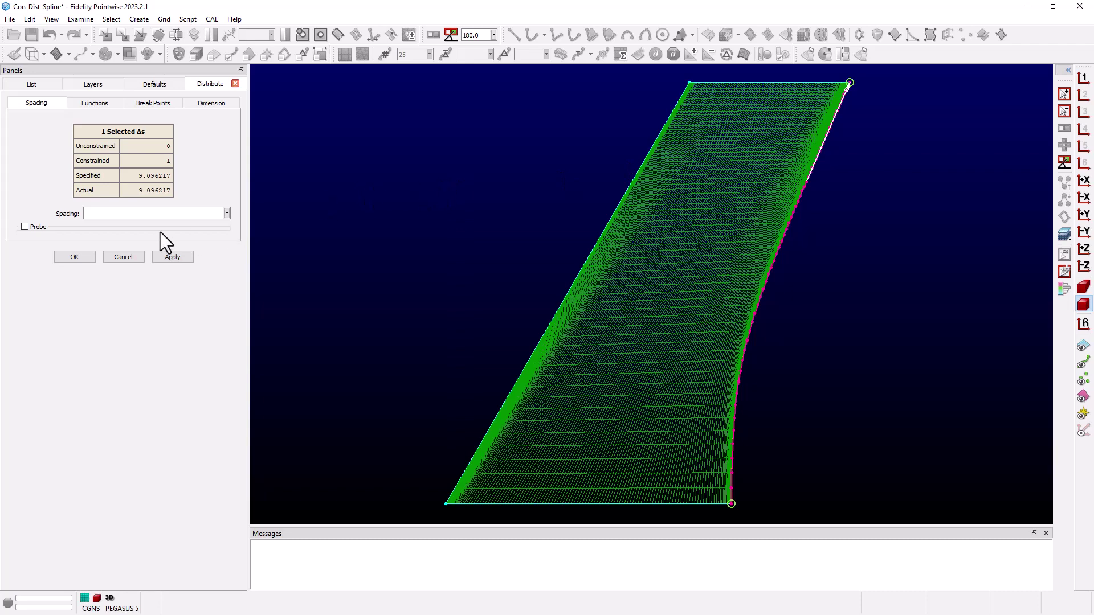
Step: Undo the distribution, reset to equal spacing, and re-copy the leading edge's reversed scaled distribution
key(ctrl+z)
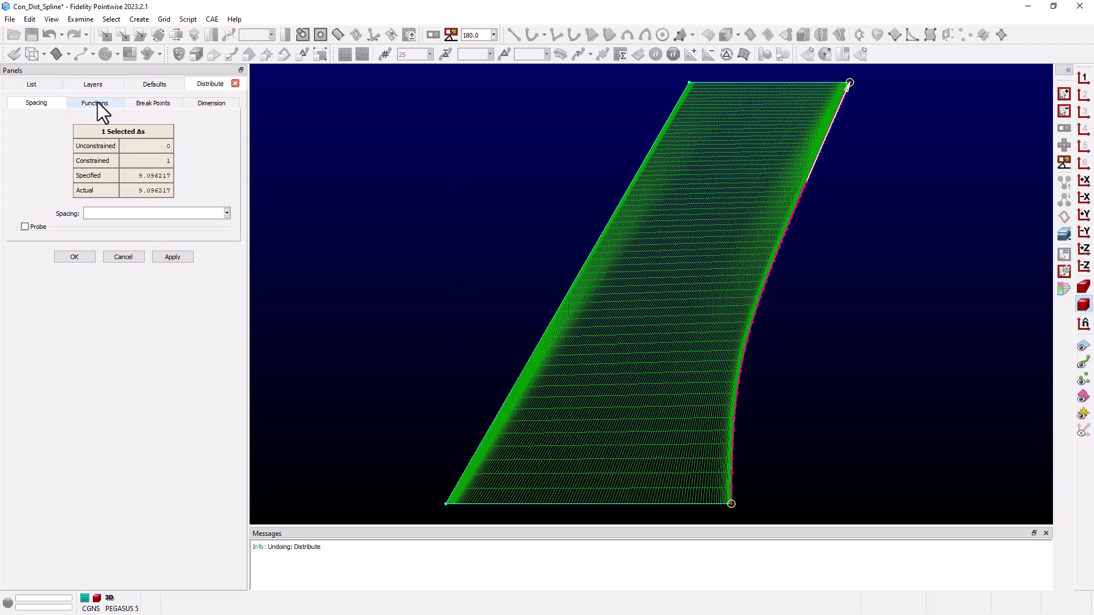
click(96, 103)
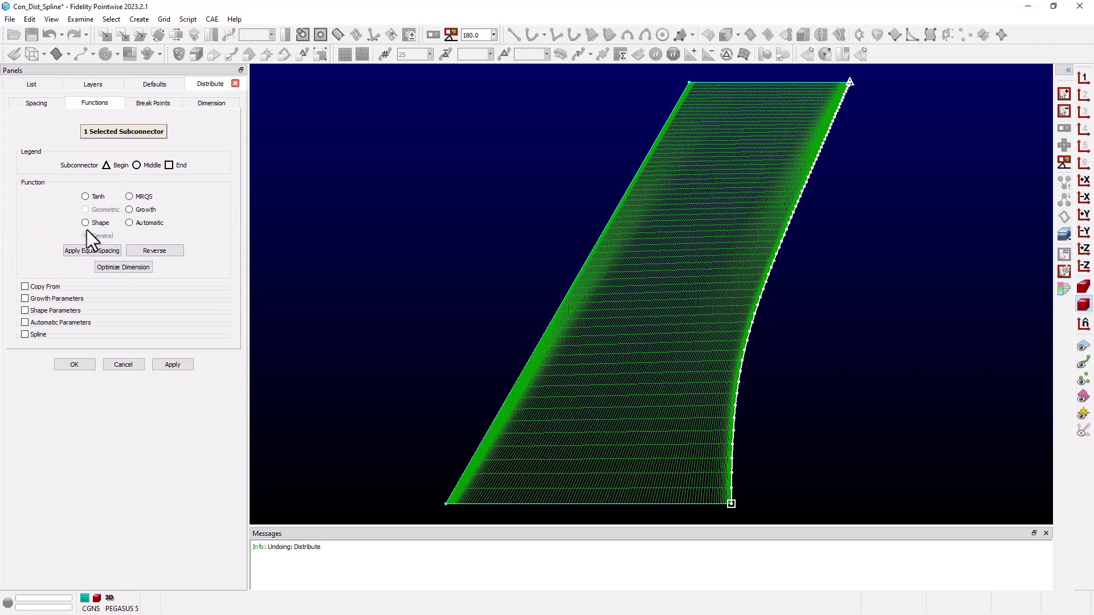
click(110, 249)
click(25, 286)
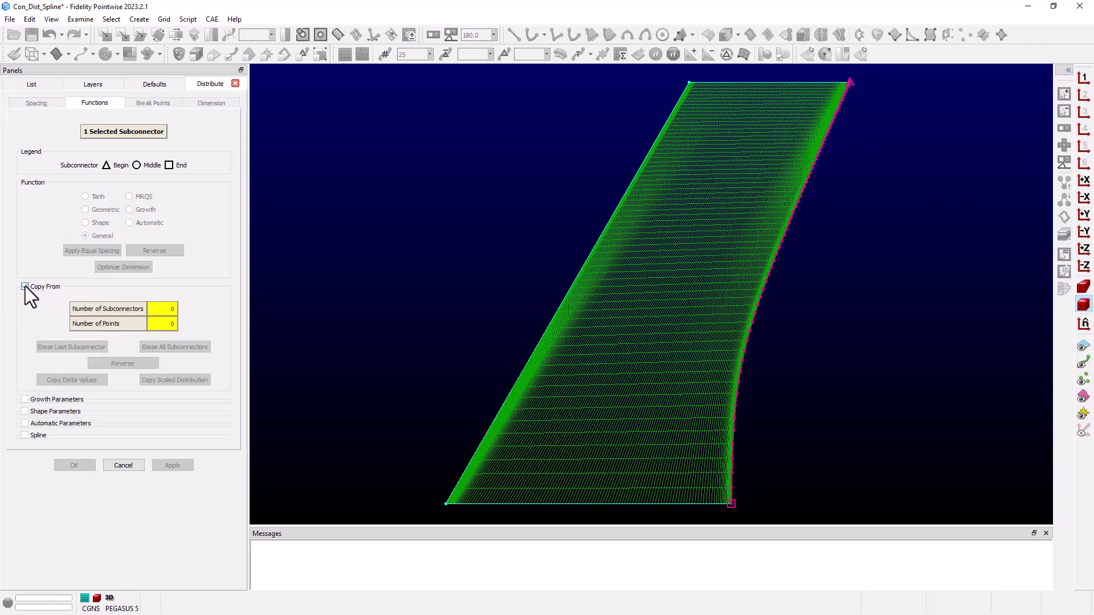
click(548, 320)
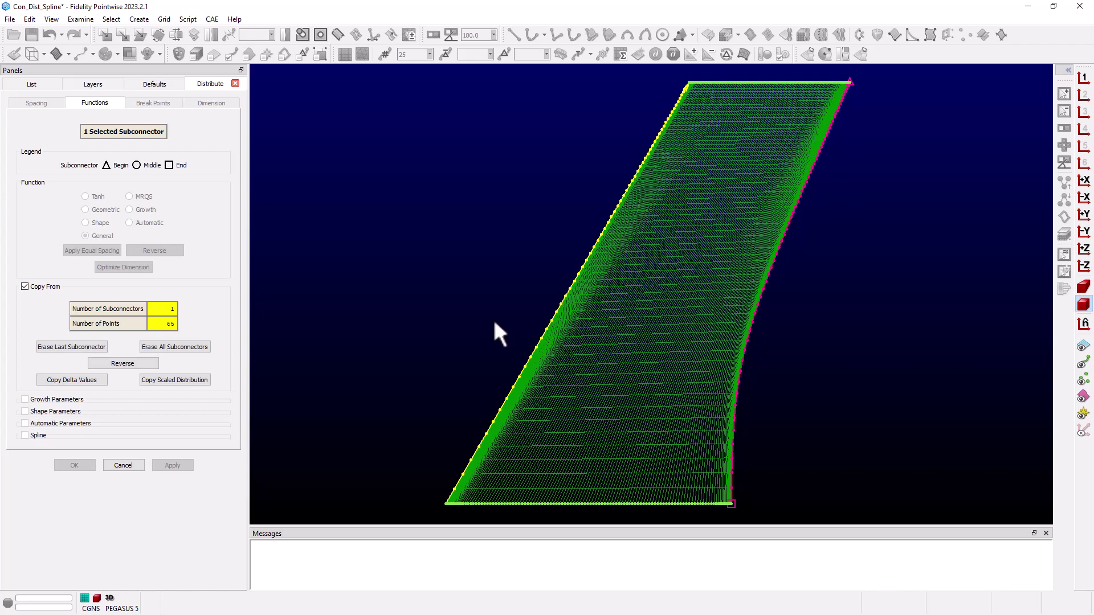
click(124, 364)
click(186, 381)
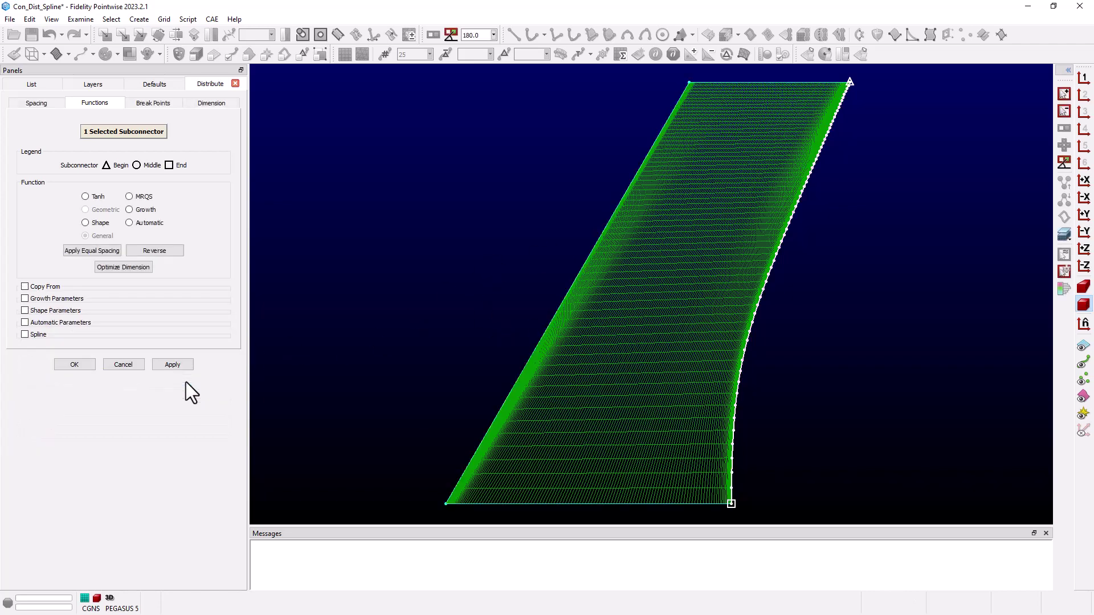
Step: Spline the trailing-edge distribution with Y as spline variable, show the axes, and apply
click(24, 334)
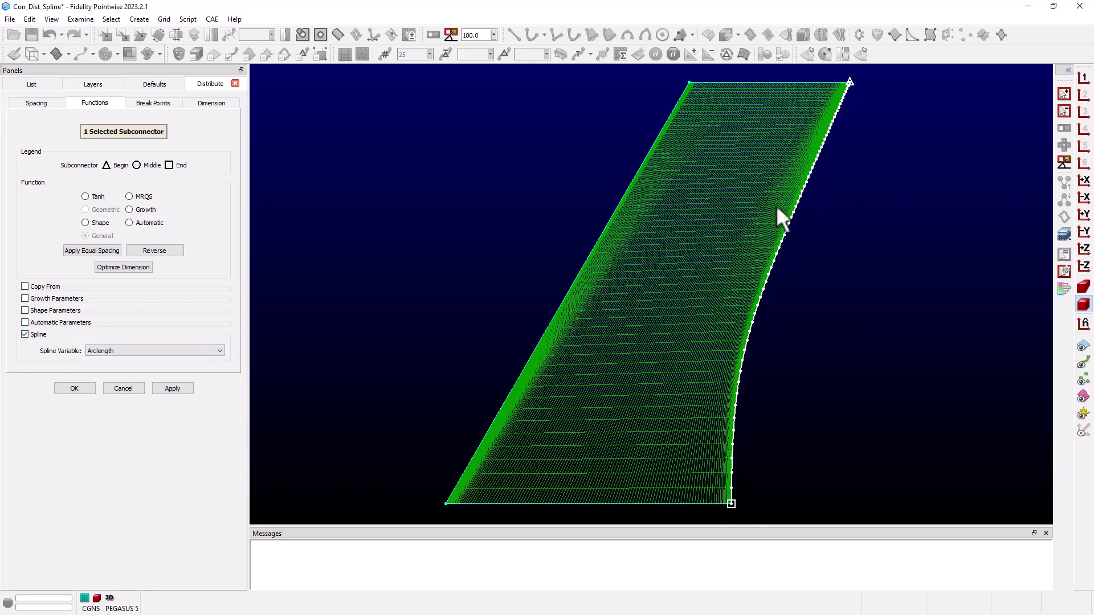
click(148, 350)
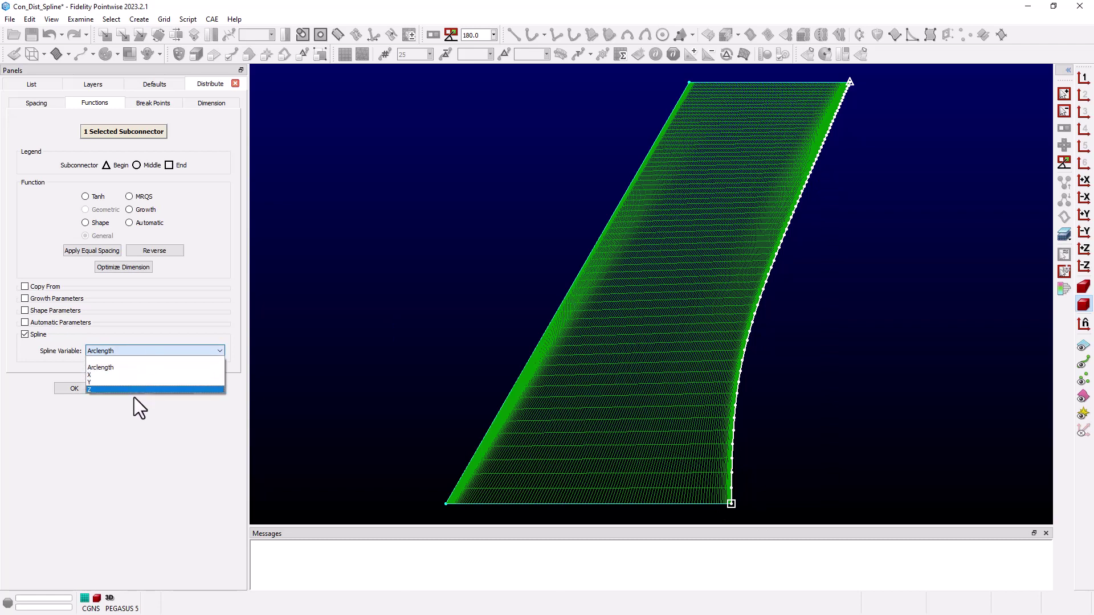
click(131, 368)
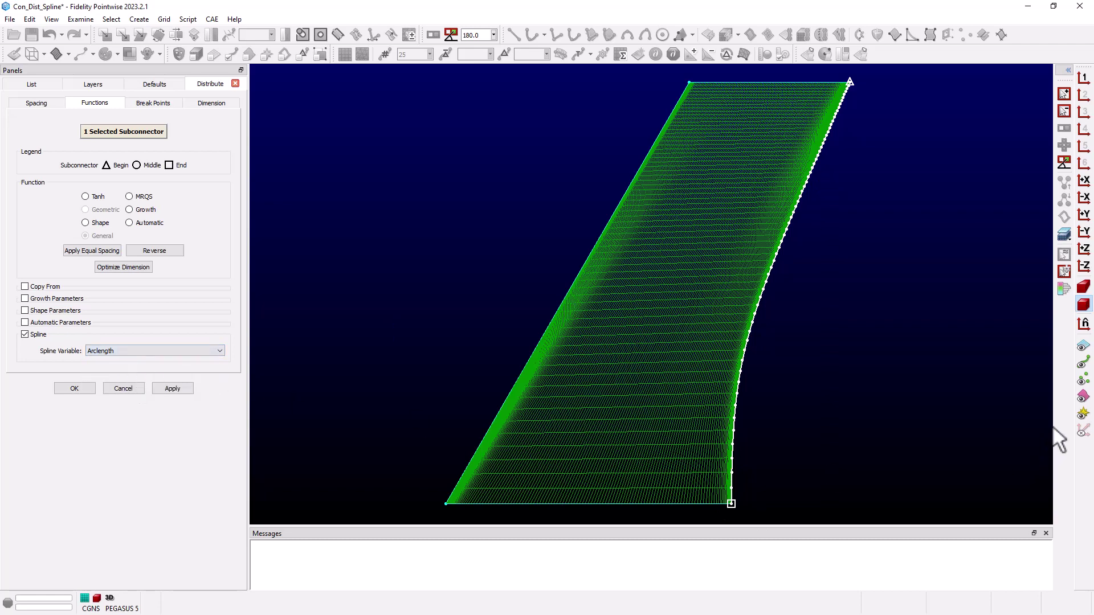
click(1084, 431)
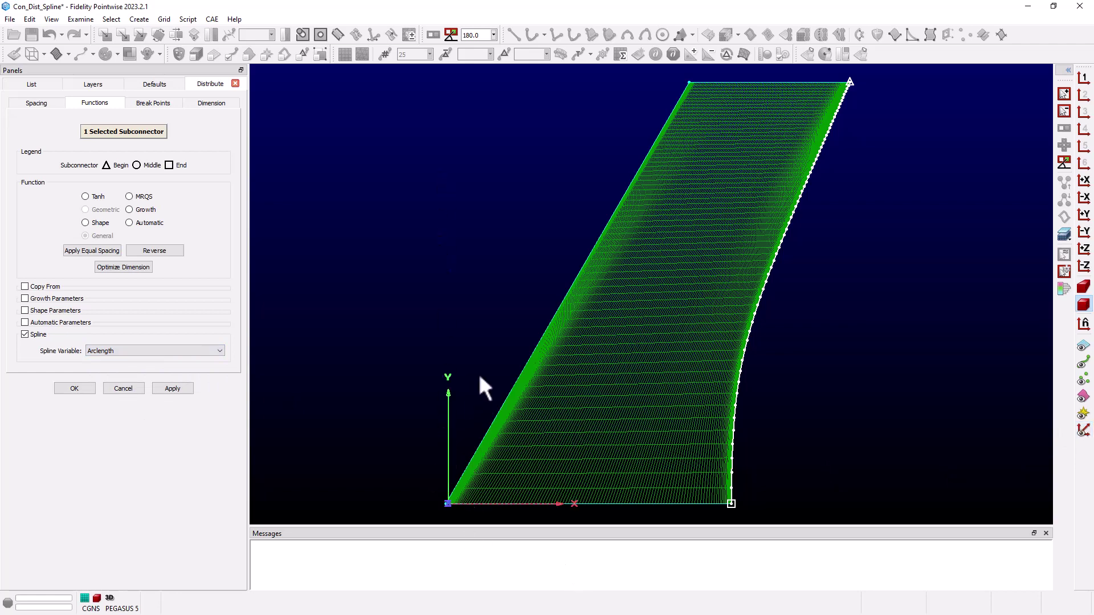
click(196, 350)
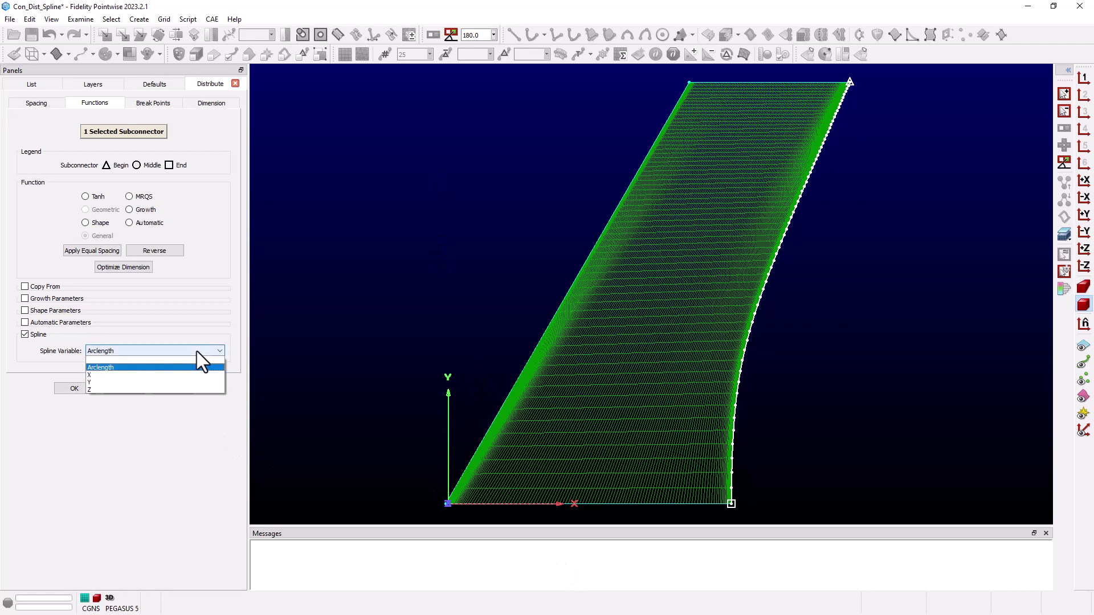
click(117, 381)
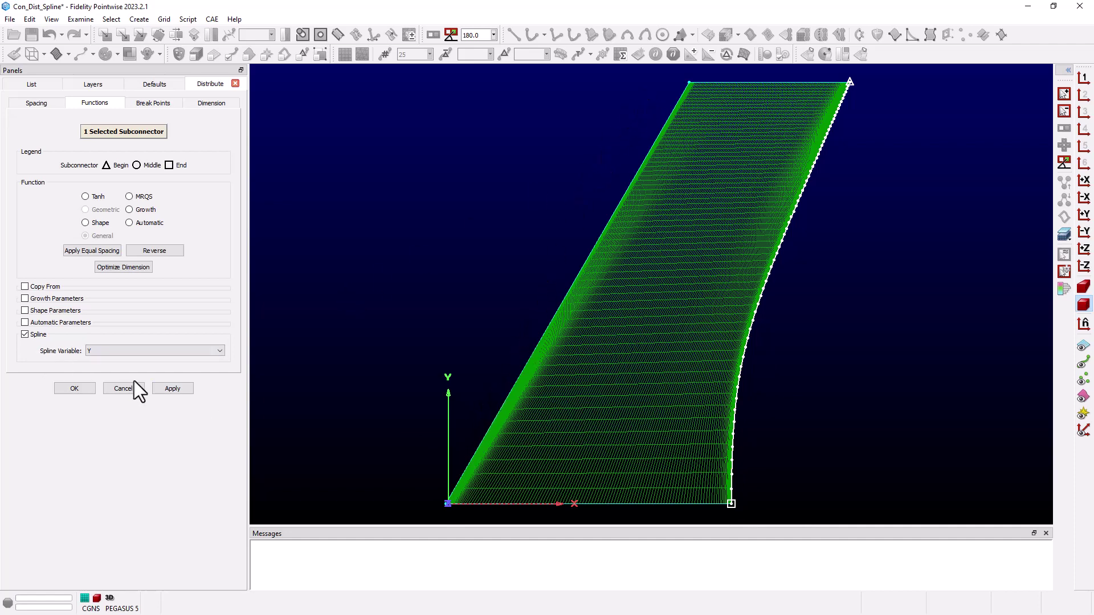
click(177, 390)
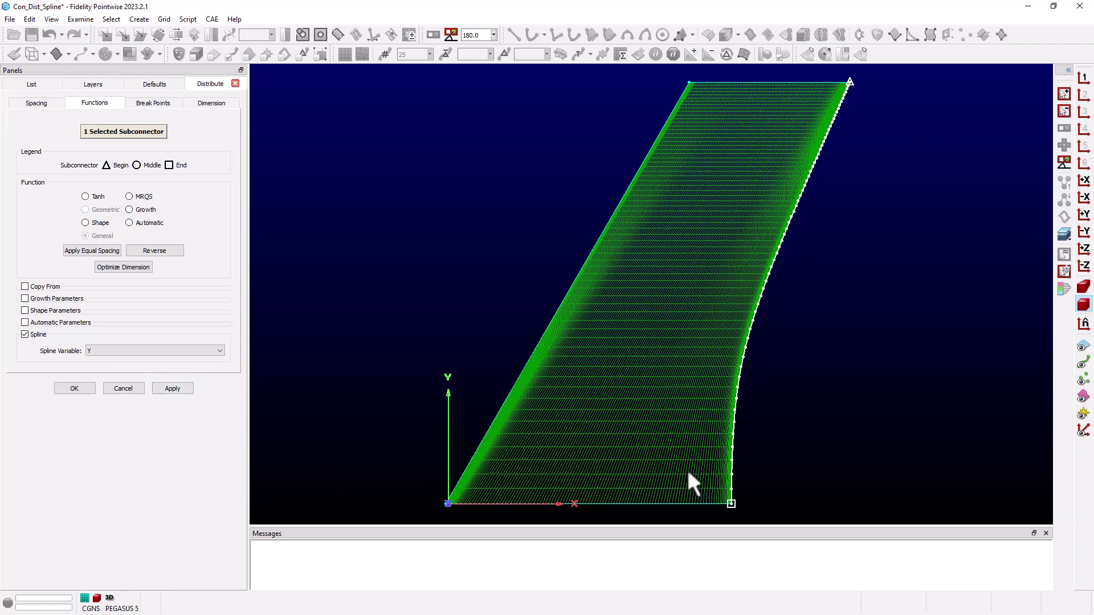